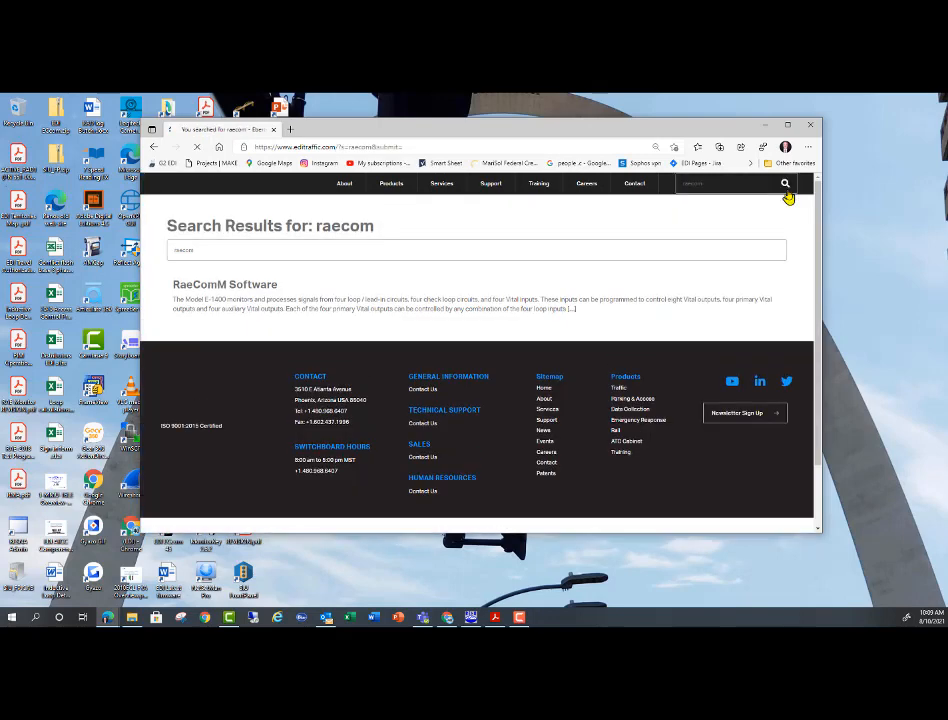
# - Open the RaeComM Software product page from the search results and download its setup zip
pyautogui.click(207, 287)
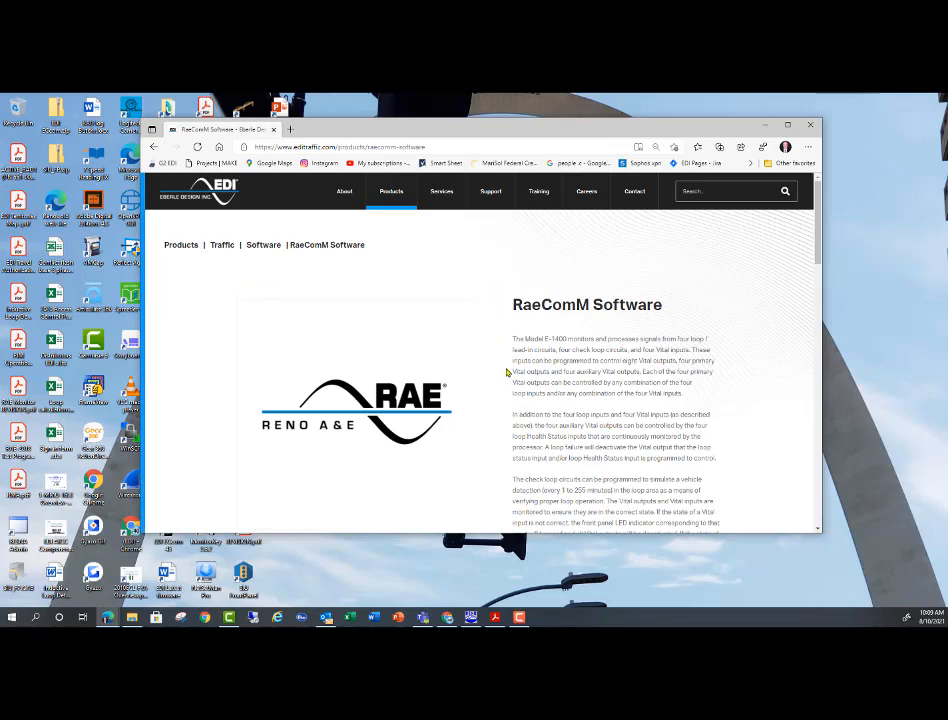
pyautogui.scroll(-3, 503, 349)
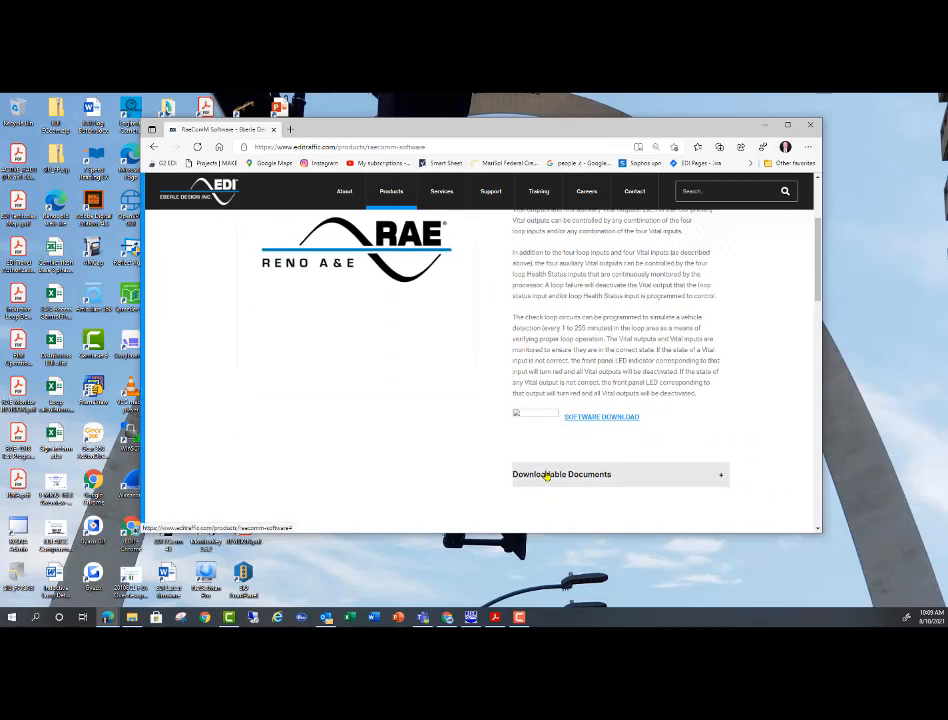
pyautogui.click(545, 476)
pyautogui.scroll(-1, 549, 472)
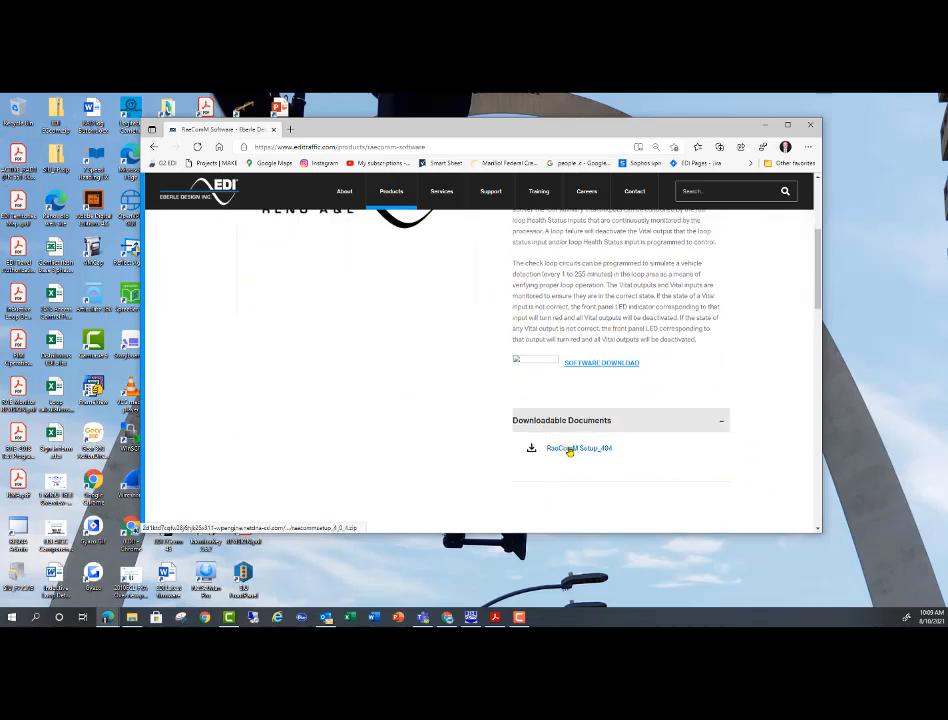
pyautogui.scroll(2, 569, 451)
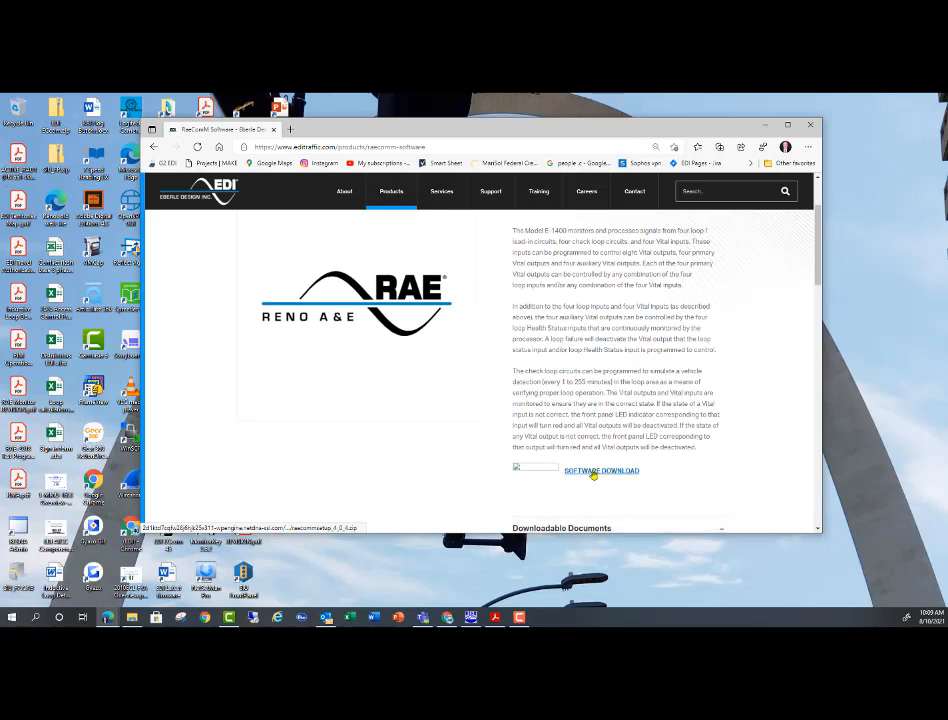
pyautogui.click(594, 474)
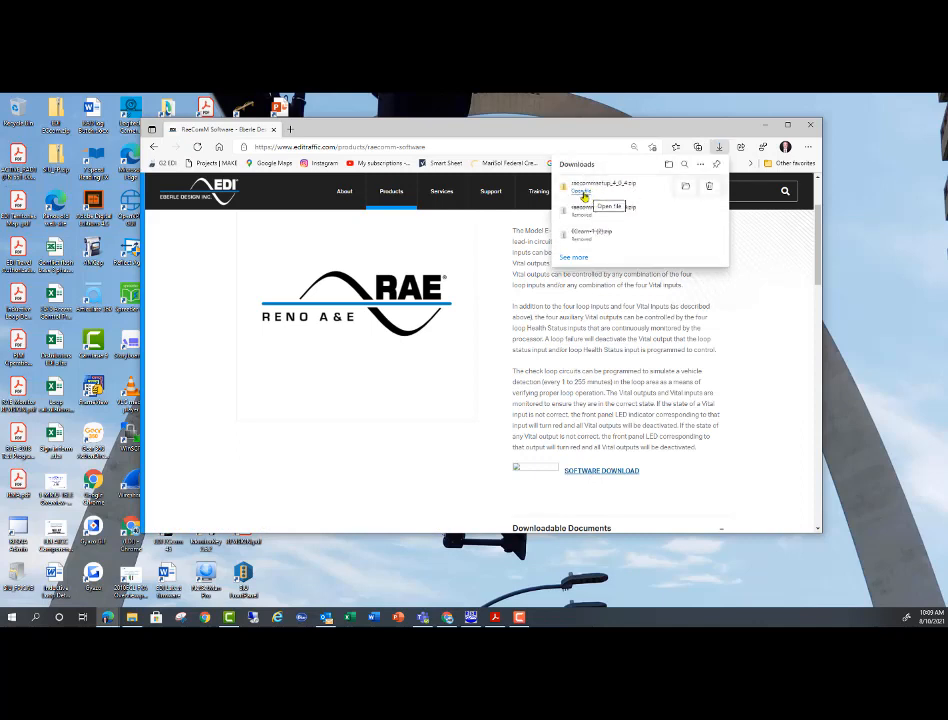
# - Open the downloaded raecommsetup_4_0_4.zip from its folder and run RaeComMSetup.exe, allowing the unverified publisher
pyautogui.click(686, 188)
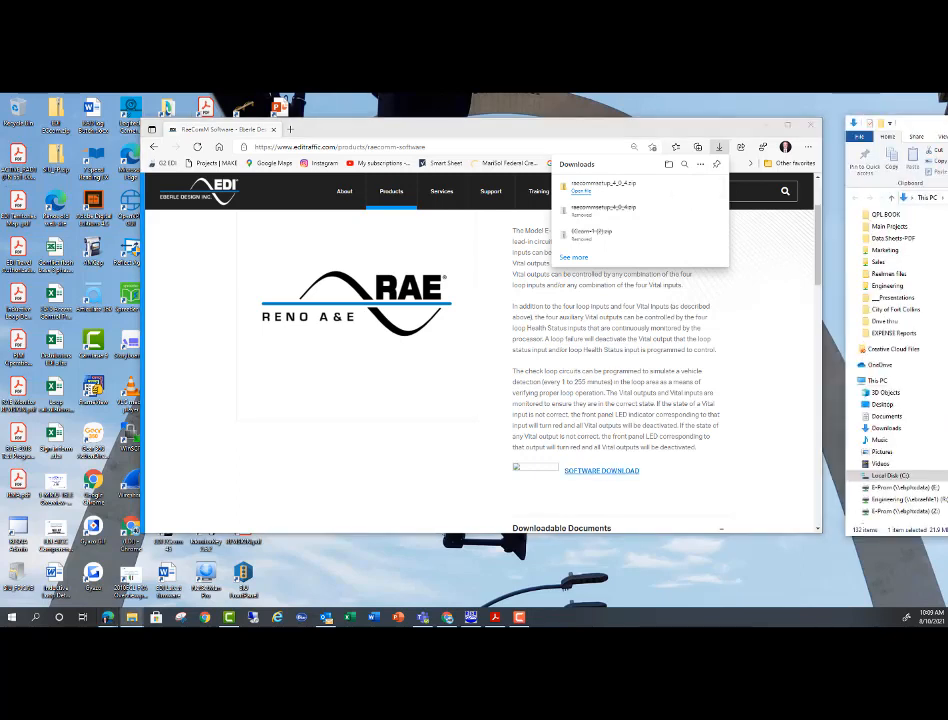
pyautogui.moveTo(946, 123); pyautogui.dragTo(470, 148)
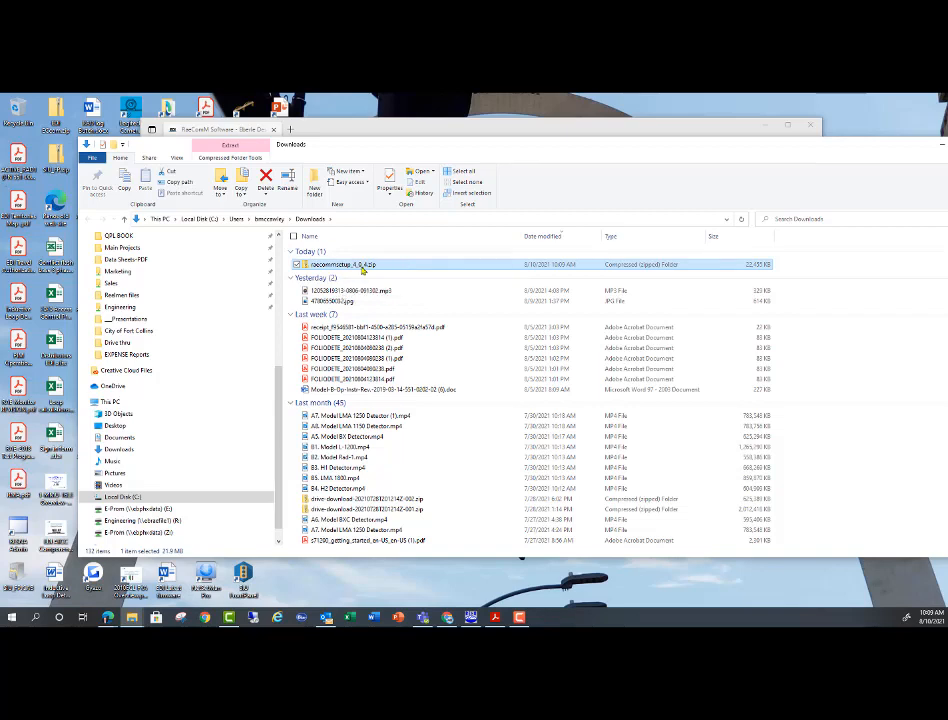
pyautogui.doubleClick(364, 270)
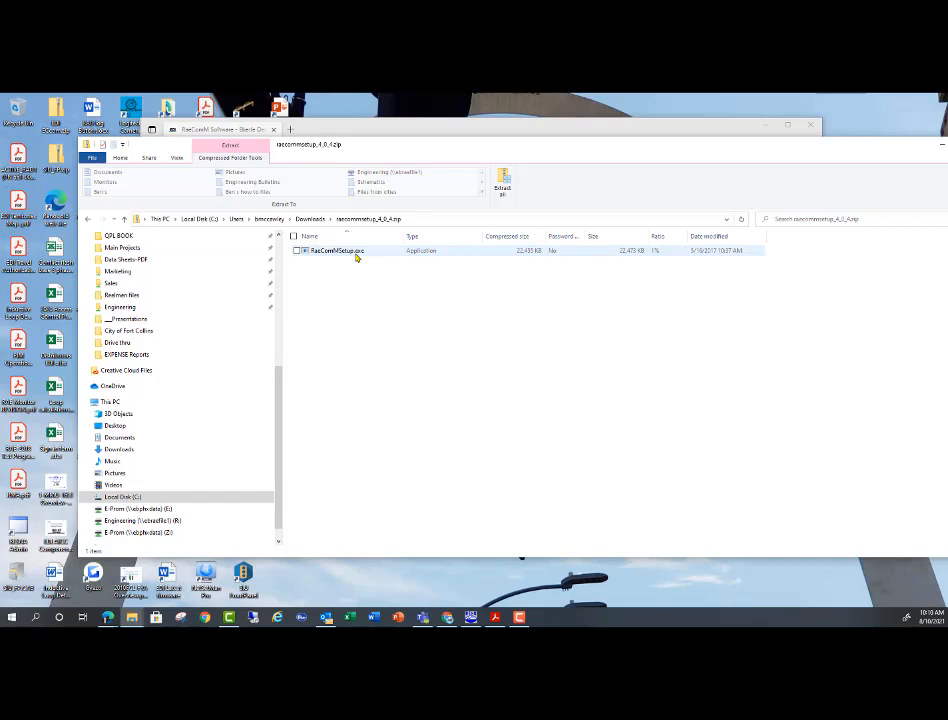
pyautogui.click(356, 258)
pyautogui.doubleClick(357, 255)
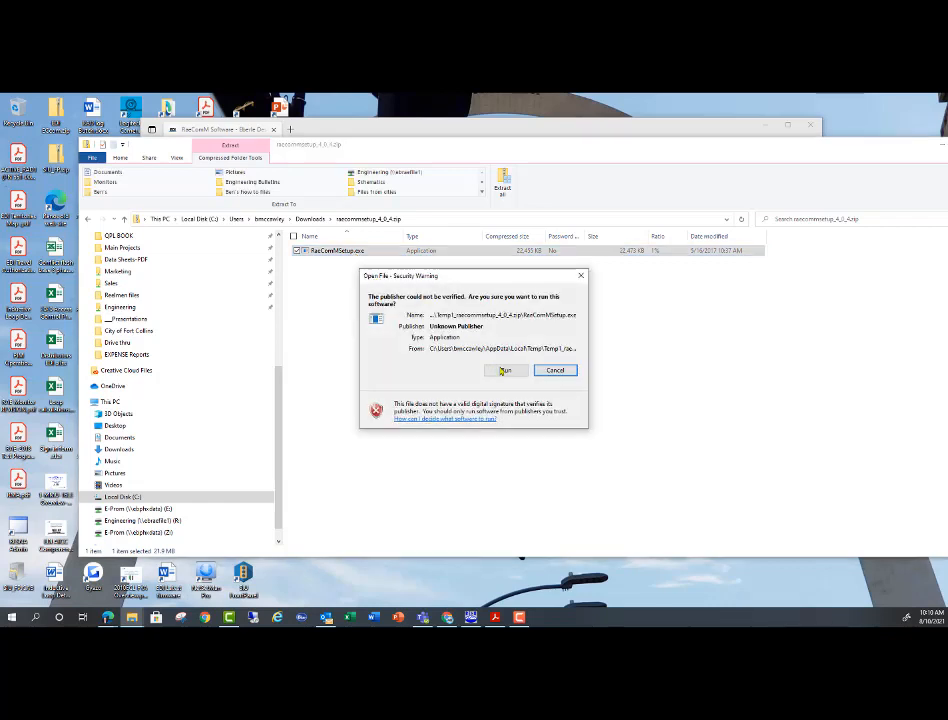
pyautogui.click(505, 371)
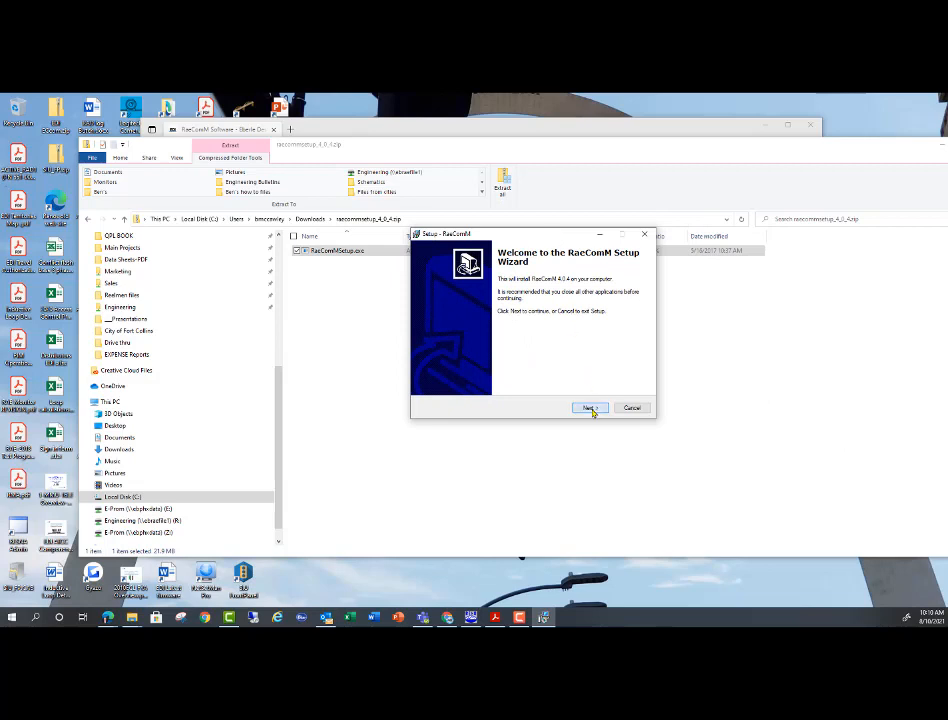
# - Start the RaeComM installation with the default folders, a desktop icon and Visual Basic Runtime 6.0
pyautogui.click(592, 409)
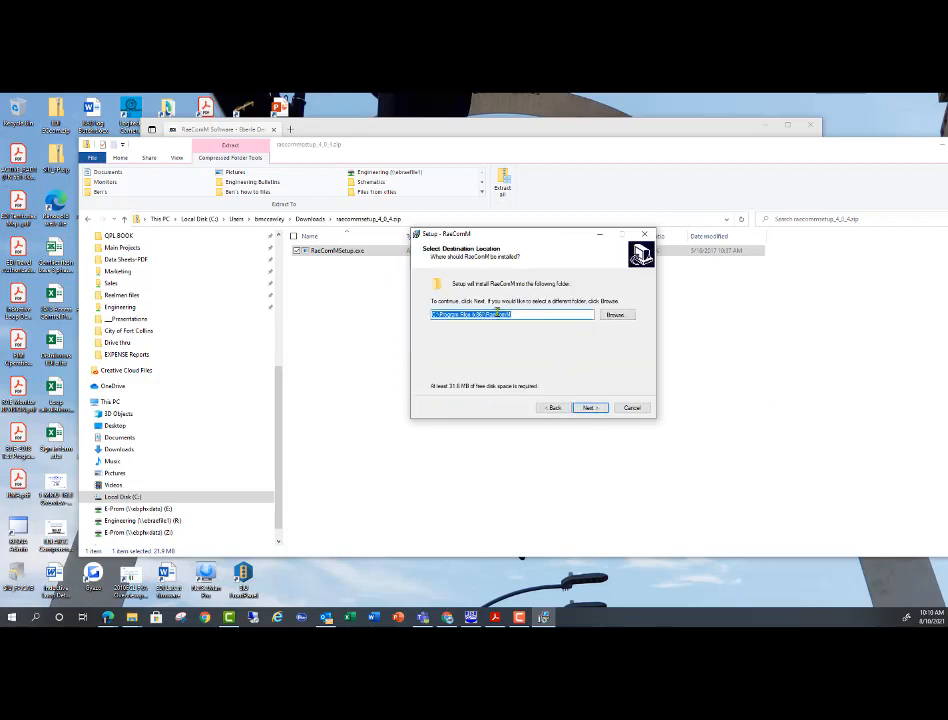
pyautogui.click(592, 409)
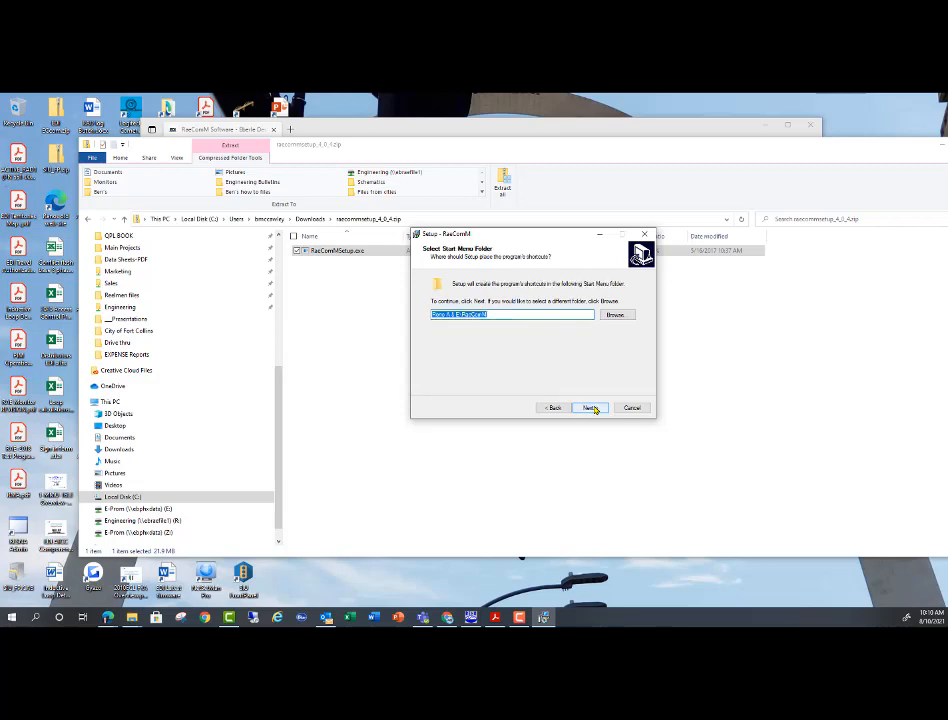
pyautogui.click(592, 409)
pyautogui.click(440, 313)
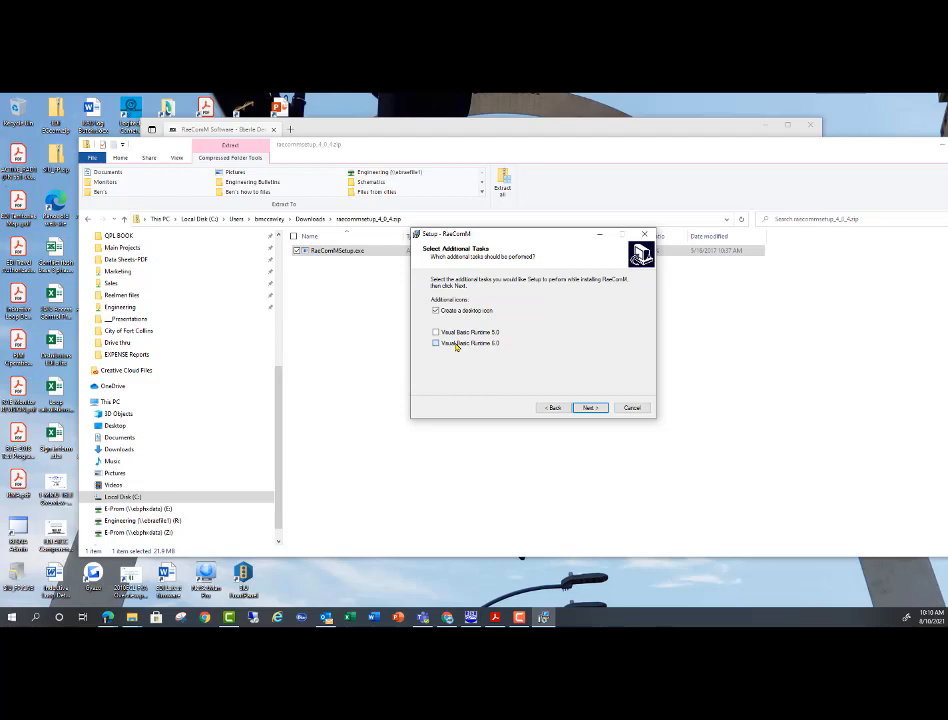
pyautogui.click(436, 343)
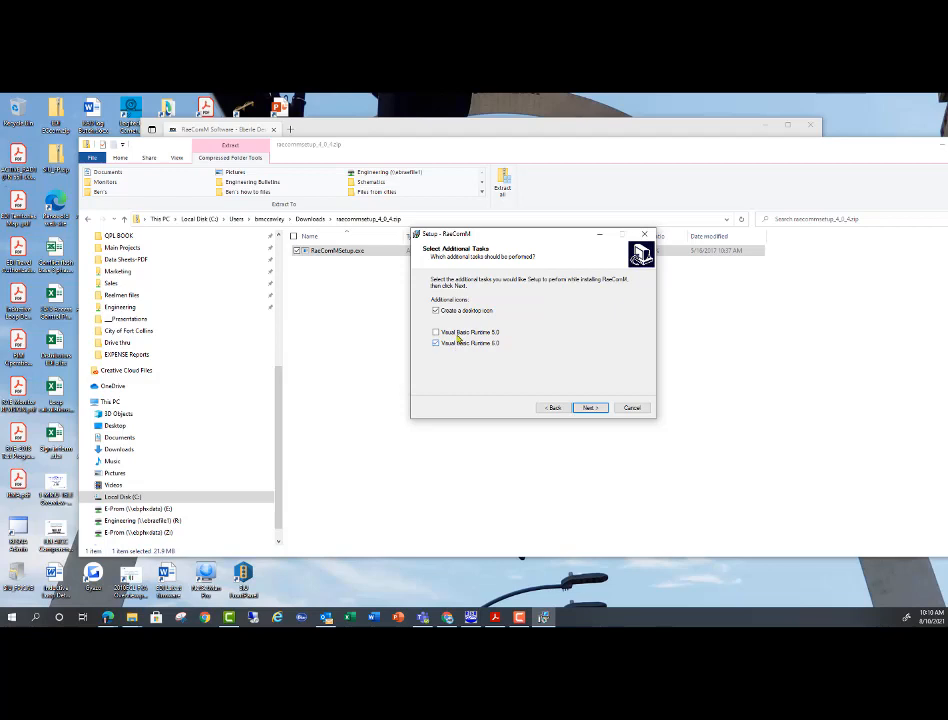
pyautogui.click(588, 408)
pyautogui.click(589, 408)
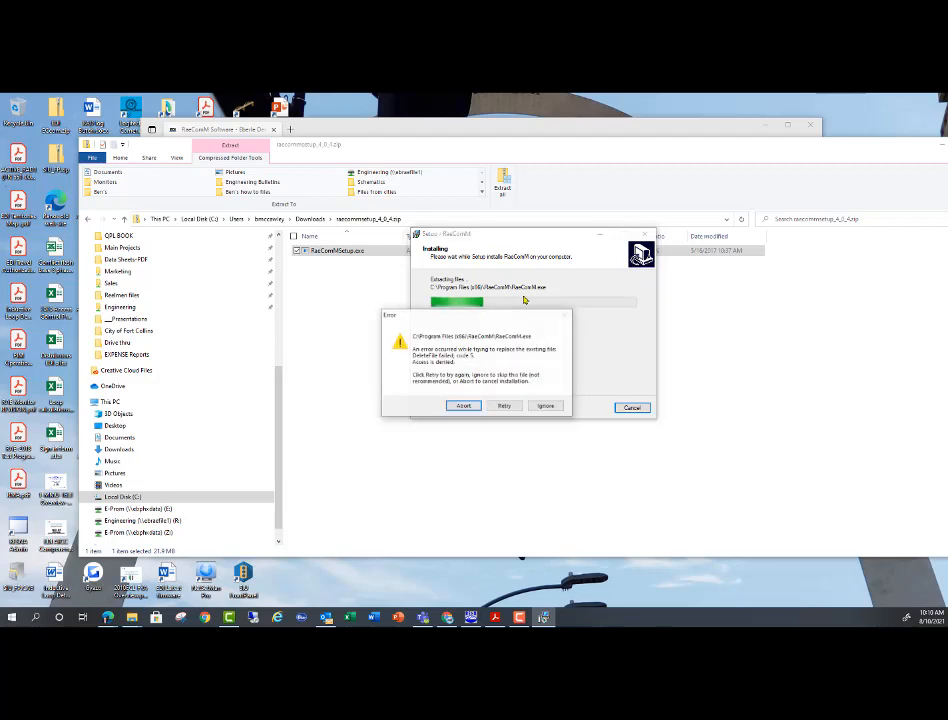
# - Ignore the file replacement errors for RaeComM.exe and MSCOMM32.OCX, and finish the setup without launching RaeComM
pyautogui.click(545, 407)
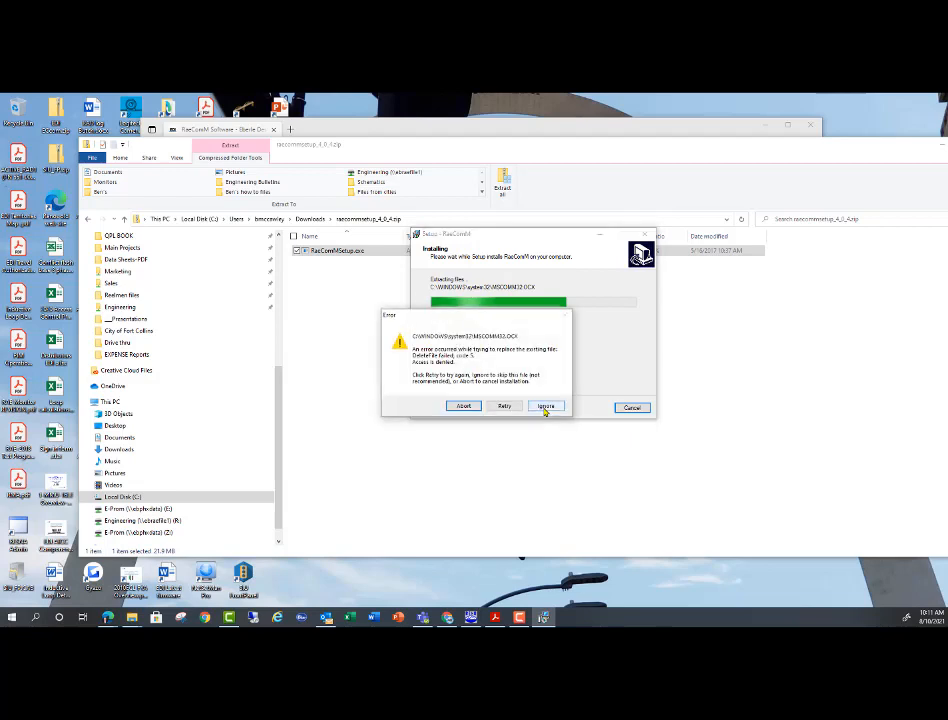
pyautogui.click(545, 407)
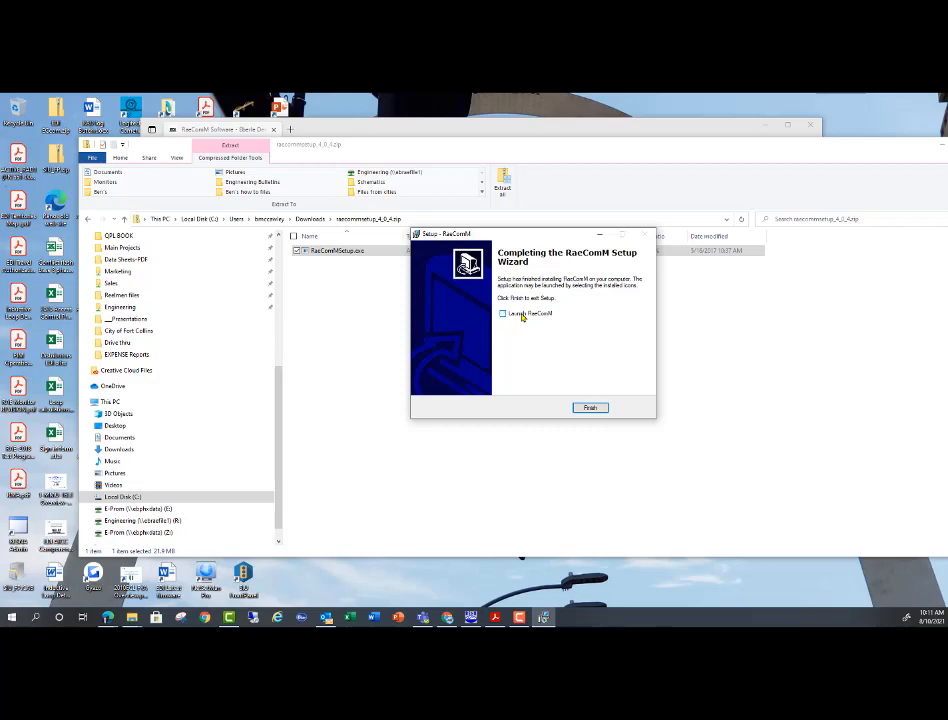
pyautogui.click(590, 408)
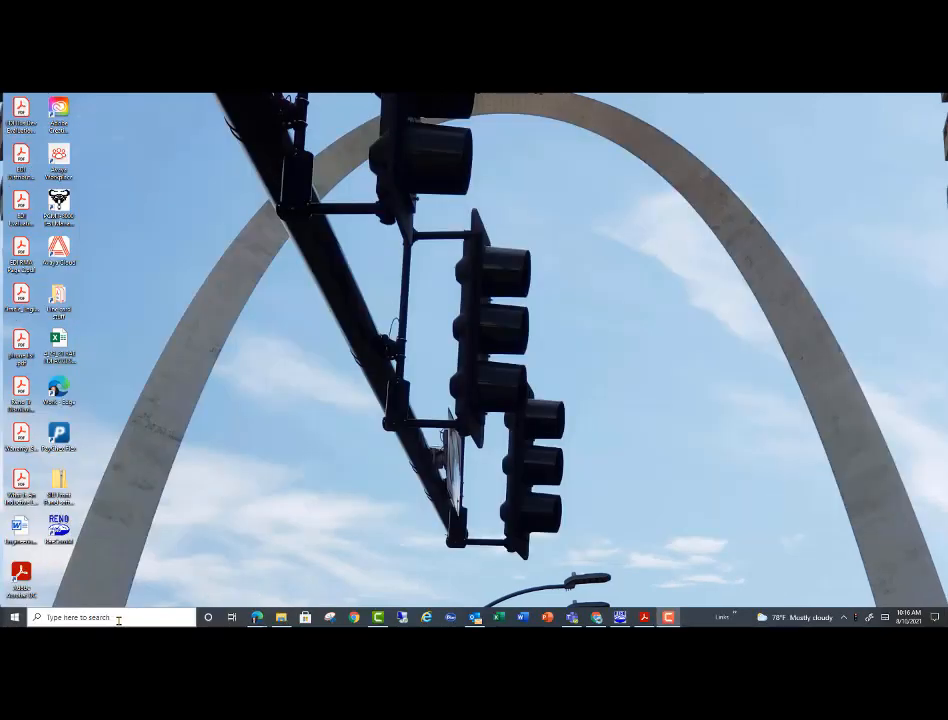
# - Search Windows for "rae" and view the RaeComM app's launch options, including running as administrator
pyautogui.click(116, 617)
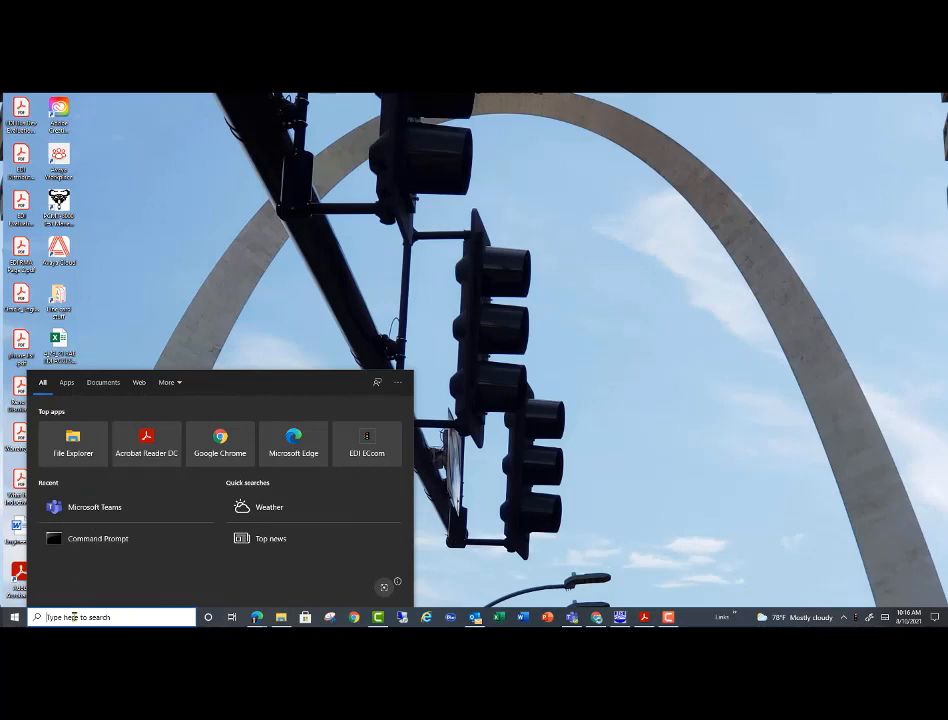
pyautogui.write('rae')
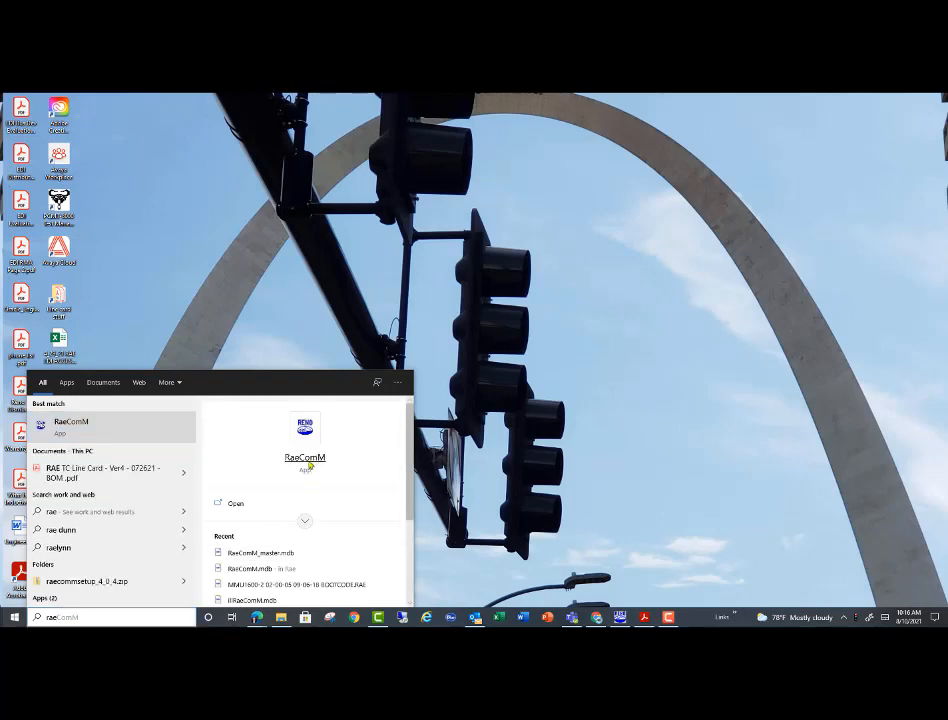
pyautogui.rightClick(311, 465)
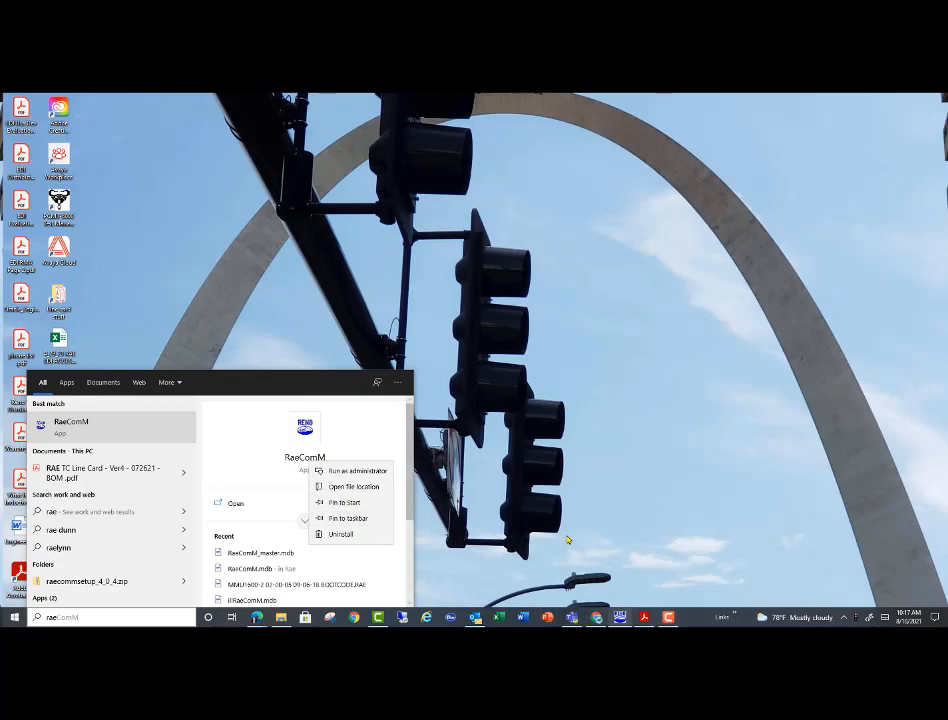
pyautogui.click(510, 458)
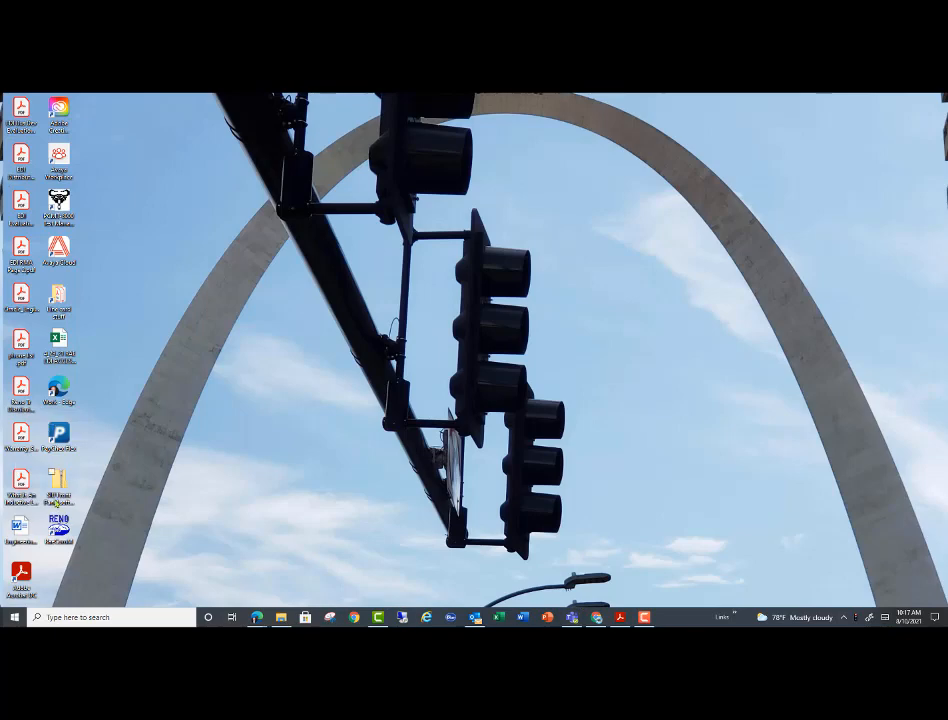
# - Launch RaeComM from its desktop shortcut and open the local communication settings
pyautogui.doubleClick(60, 530)
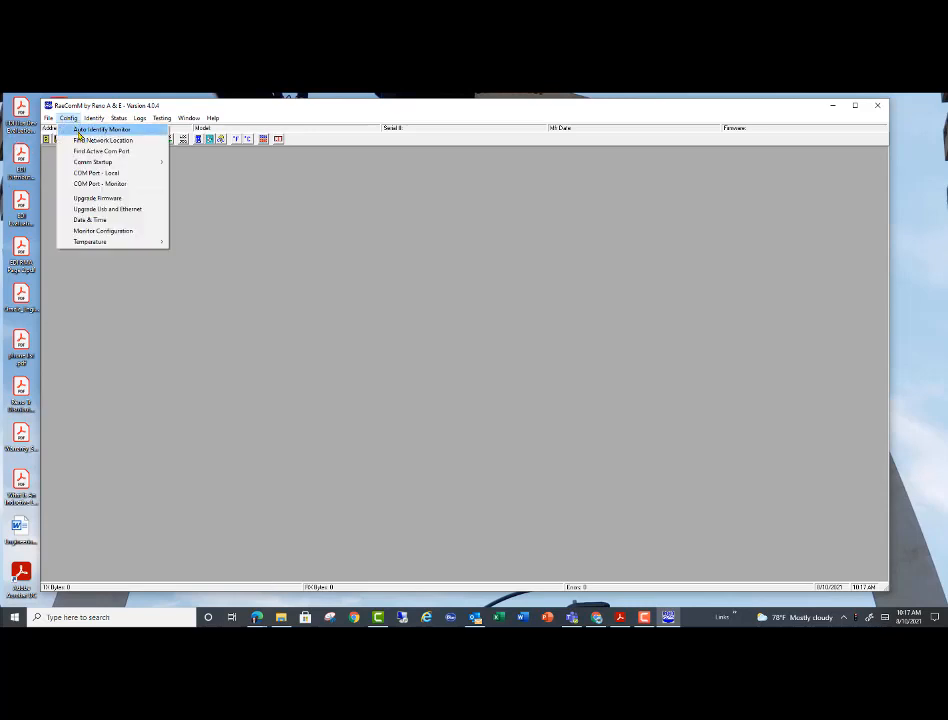
pyautogui.click(98, 184)
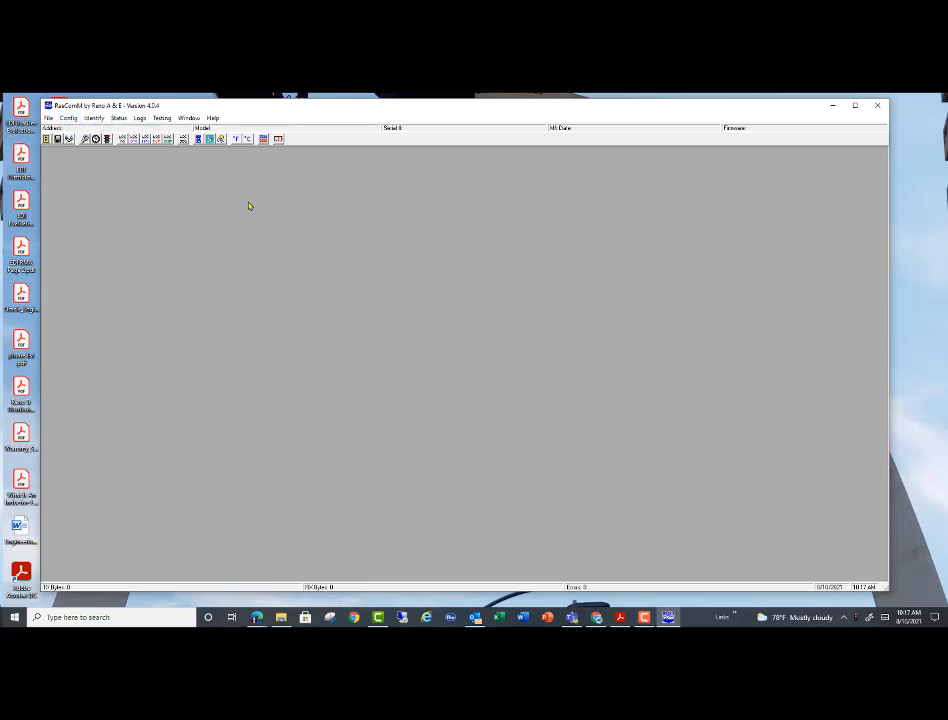
pyautogui.click(69, 141)
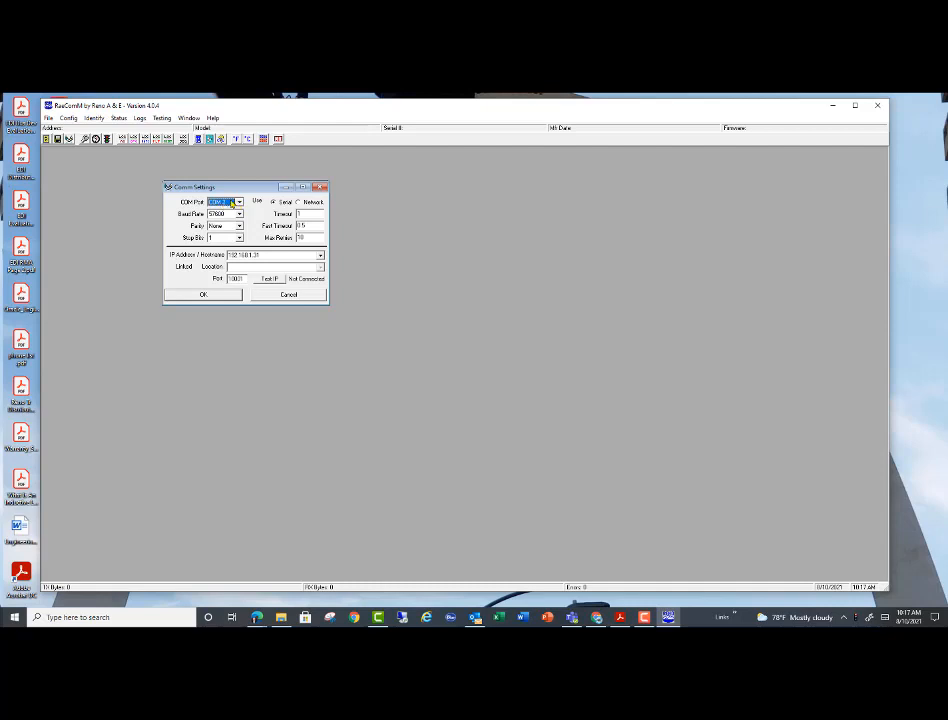
# - Open Device Manager and expand Ports (COM & LPT) to check the computer's COM port assignment
pyautogui.click(79, 617)
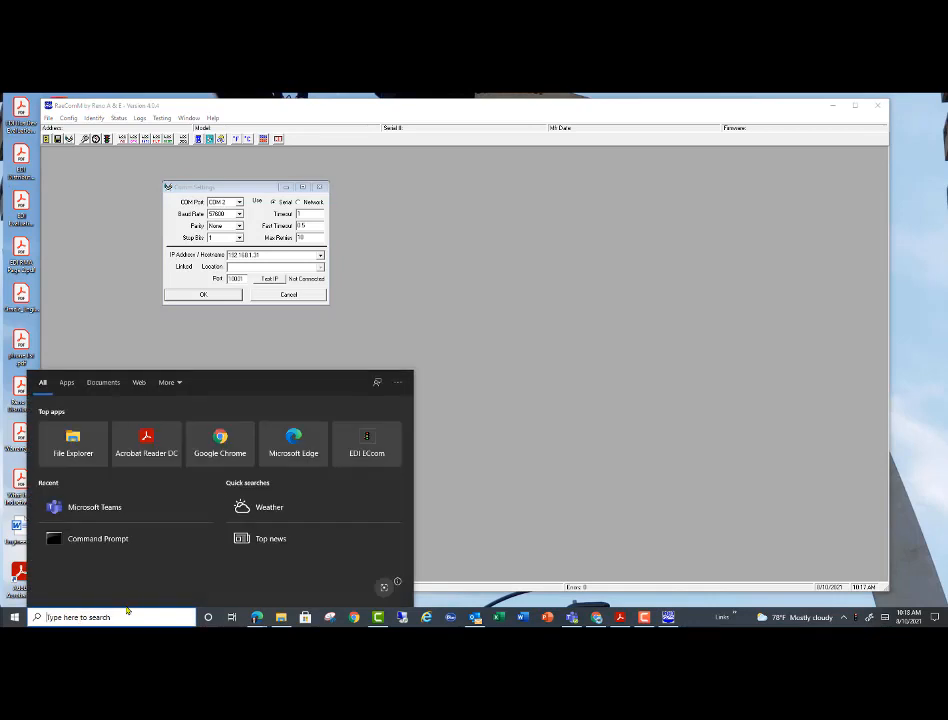
pyautogui.write('dev')
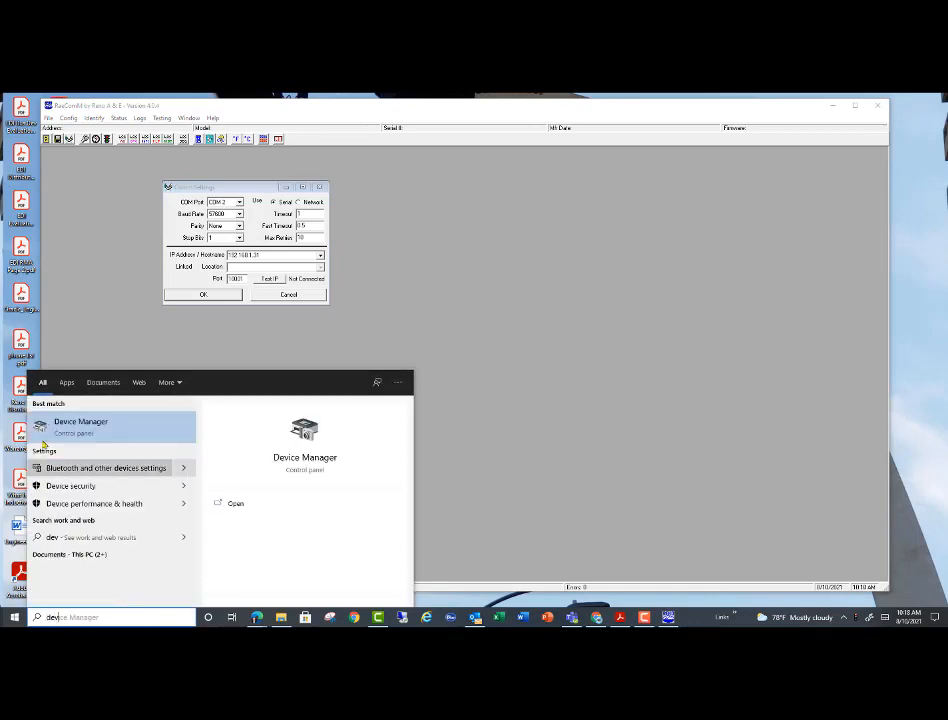
pyautogui.click(304, 430)
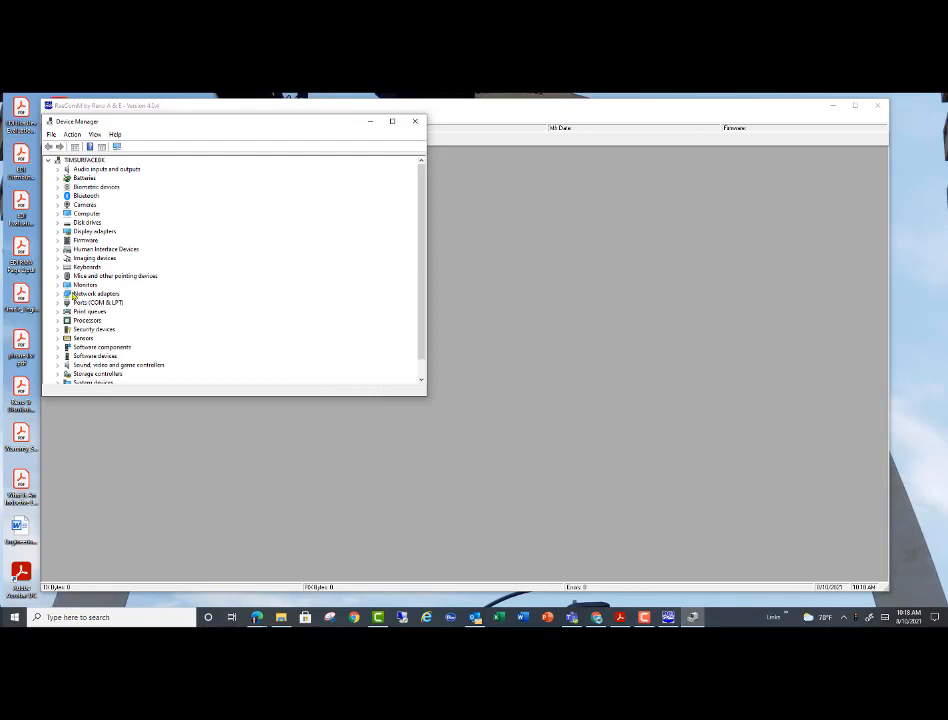
pyautogui.click(58, 303)
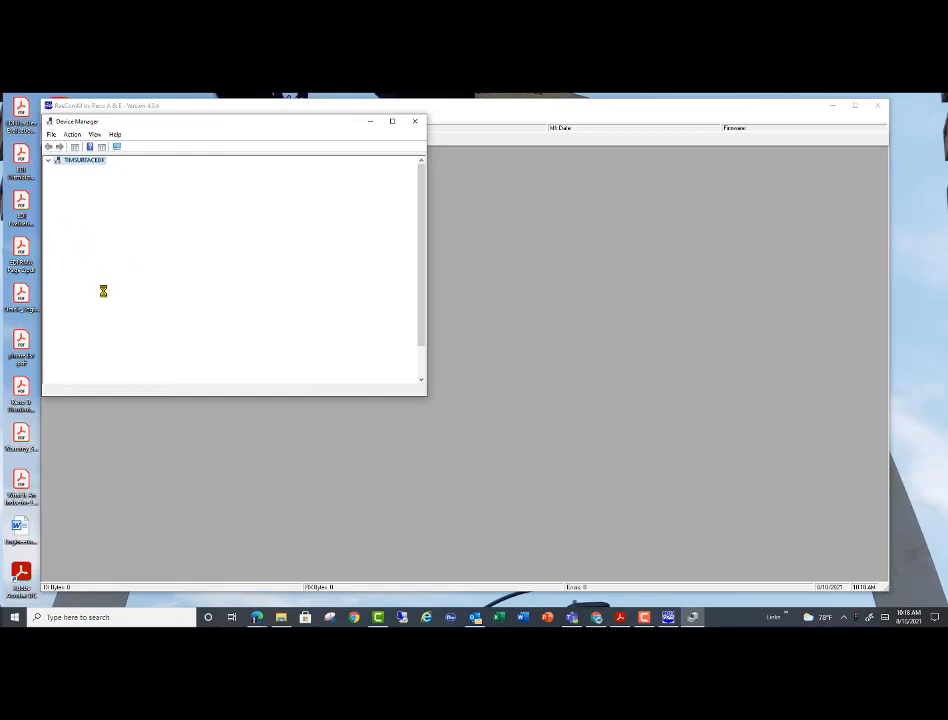
# - Switch back to RaeComM and accept the Comm Settings with COM 2 as the serial port
pyautogui.click(507, 198)
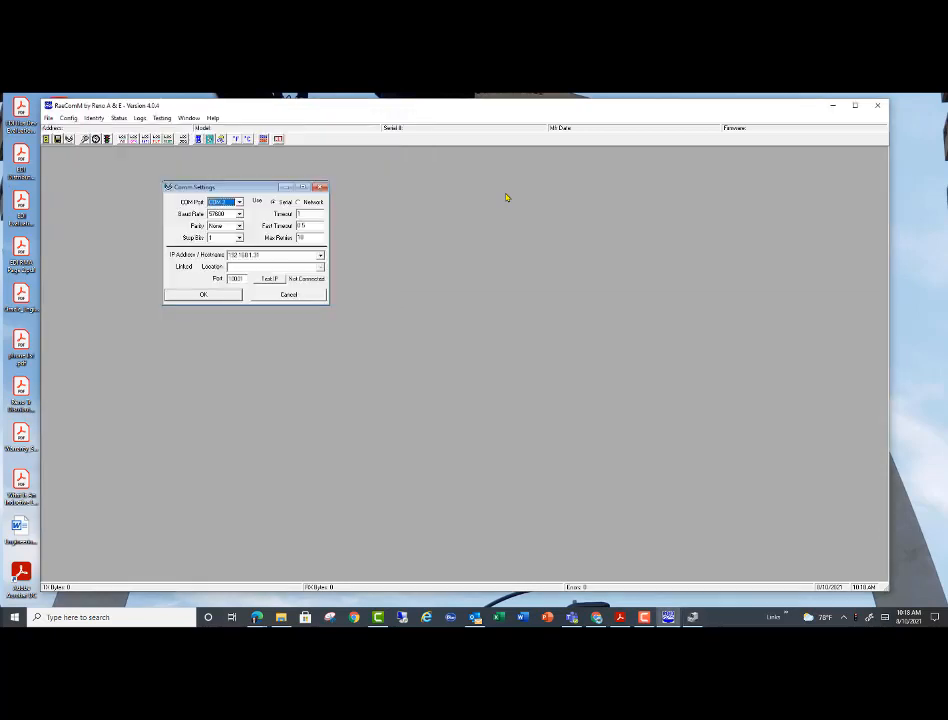
pyautogui.click(240, 203)
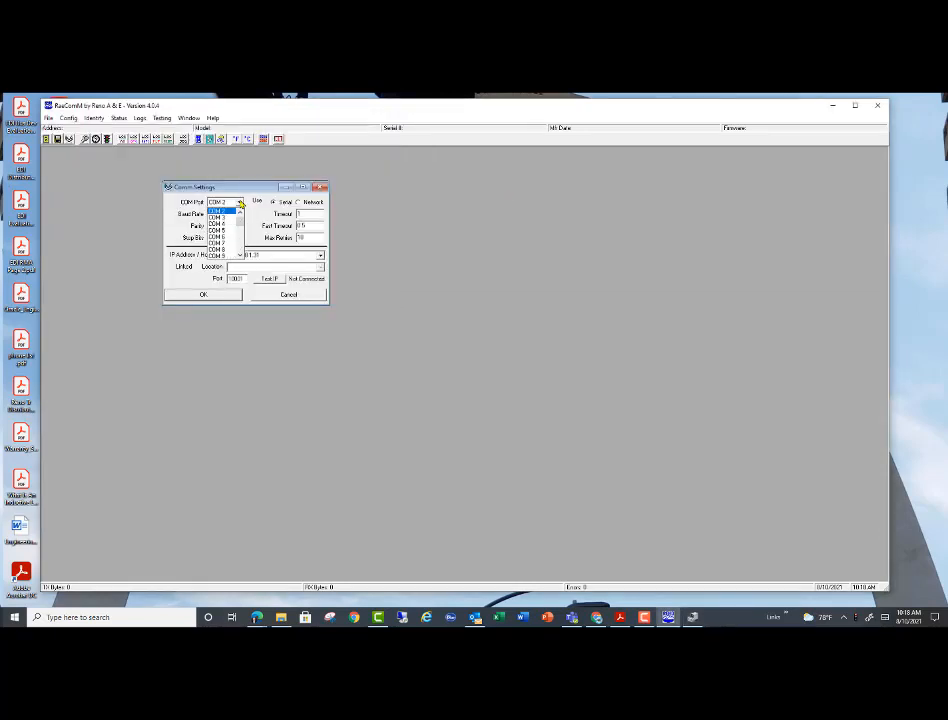
pyautogui.click(240, 203)
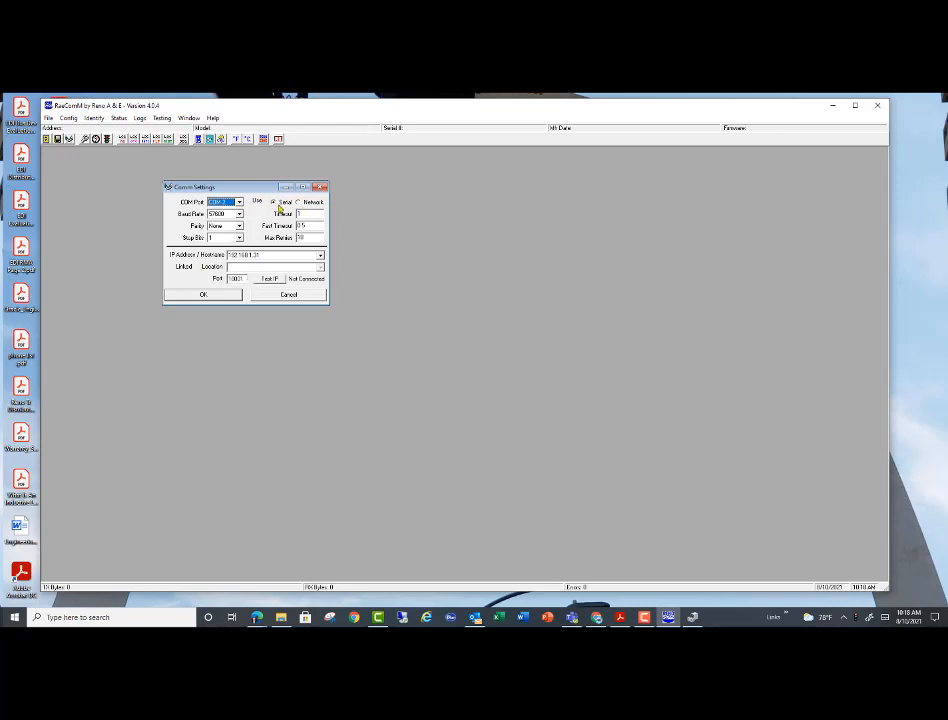
pyautogui.click(228, 298)
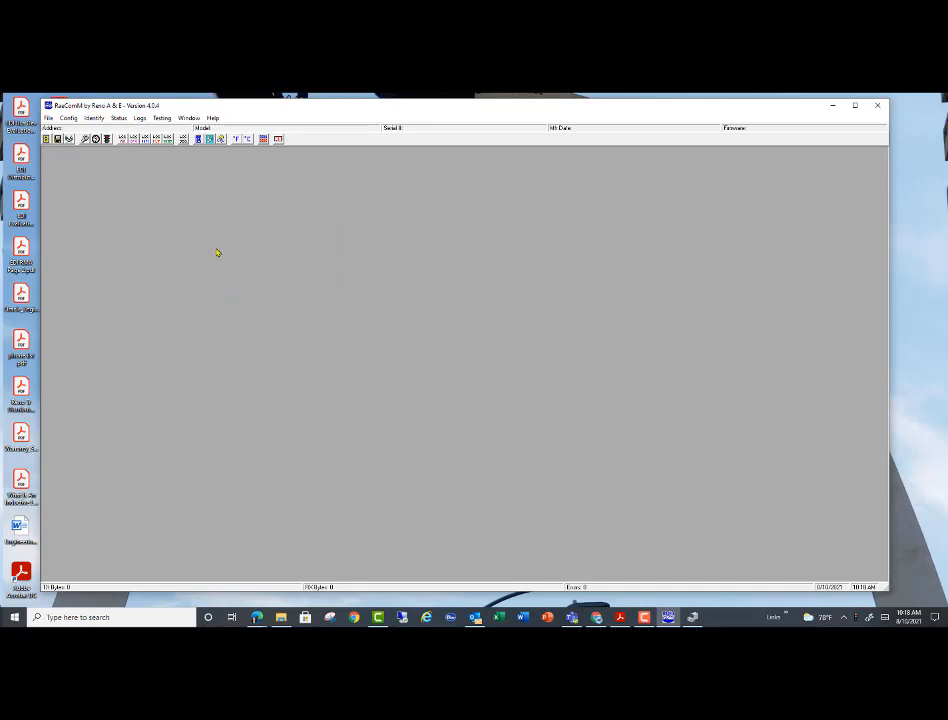
# - Identify the connected monitor and retrieve its settings in the Monitor Configuration window
pyautogui.click(95, 119)
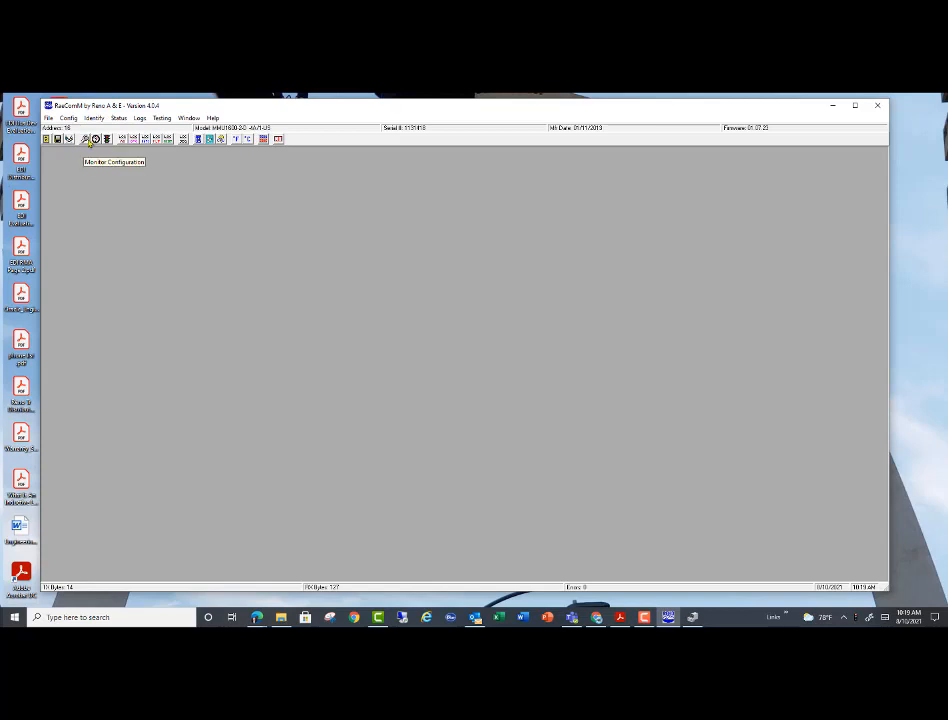
pyautogui.click(84, 141)
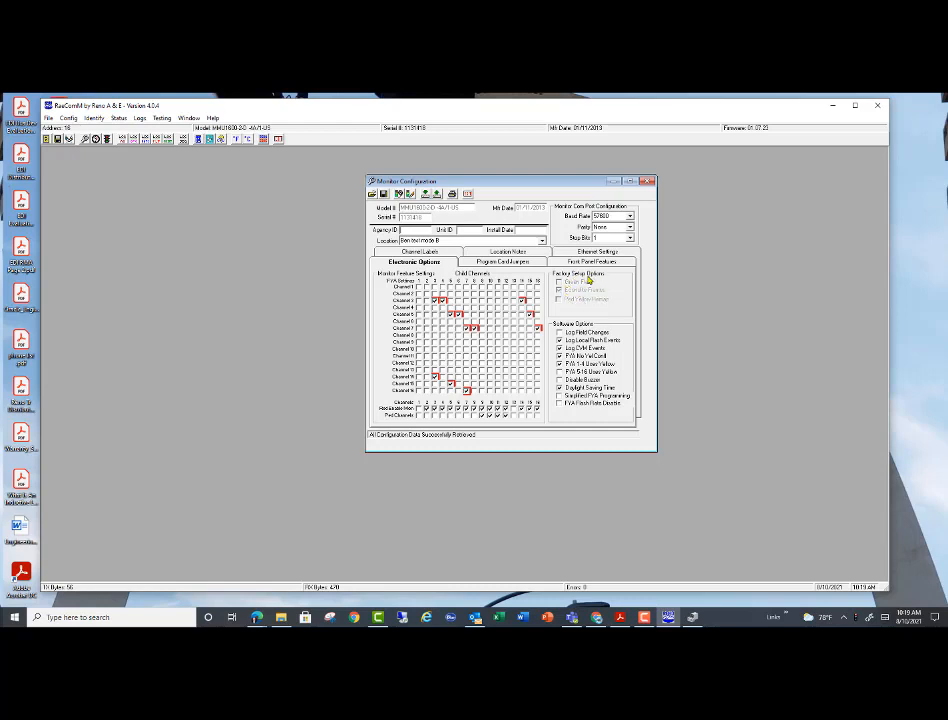
# - Retrieve the monitor's Configuration Log and examine the recorded settings of entries 3, 4, 1 and 8
pyautogui.click(135, 143)
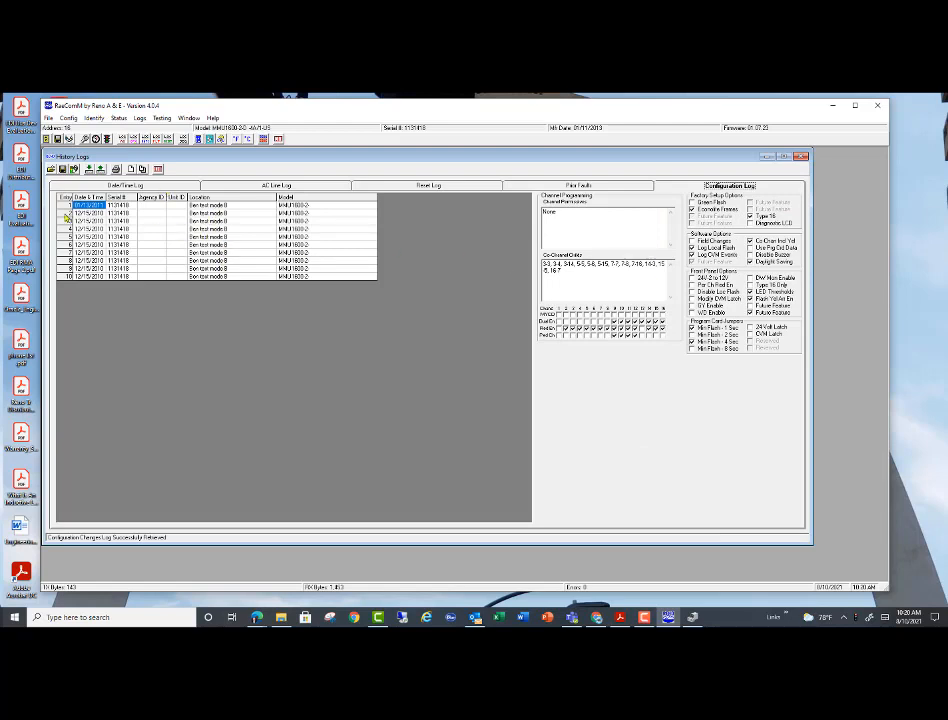
pyautogui.click(90, 221)
pyautogui.click(93, 230)
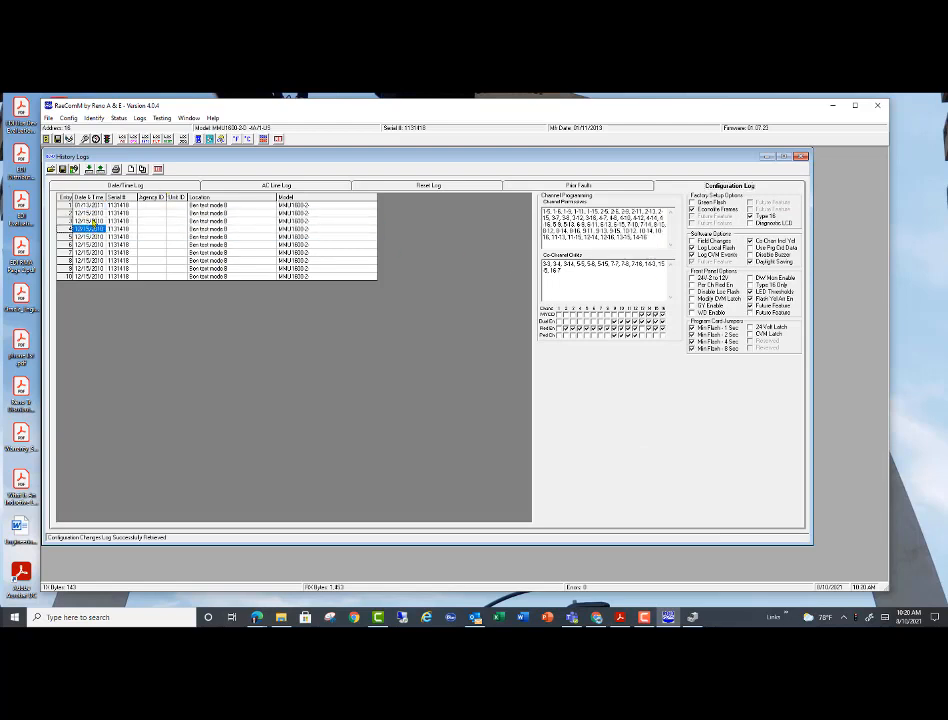
pyautogui.click(92, 221)
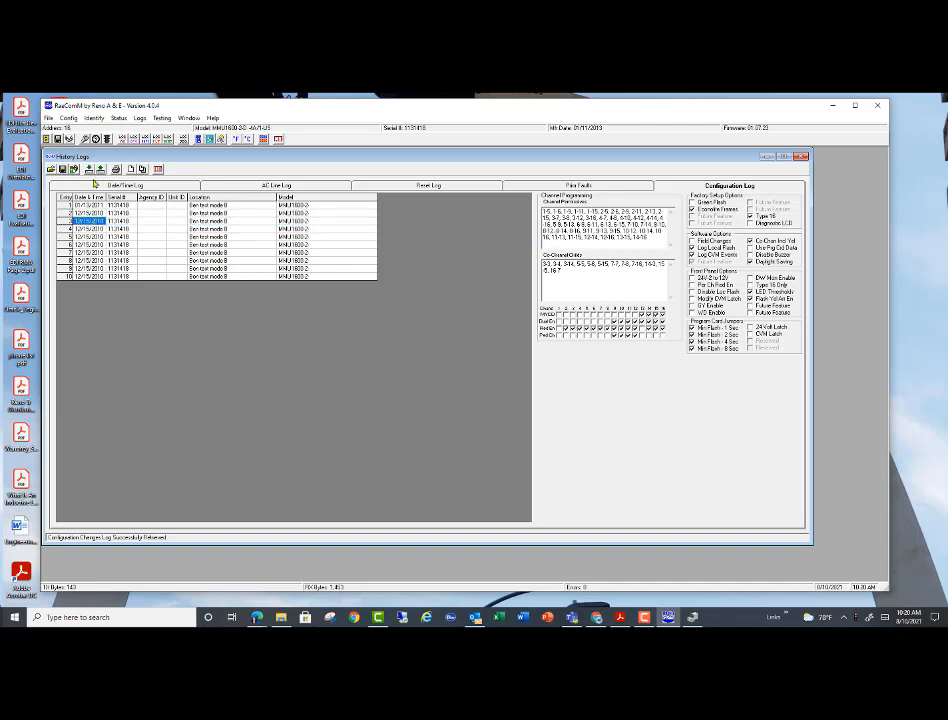
pyautogui.click(90, 206)
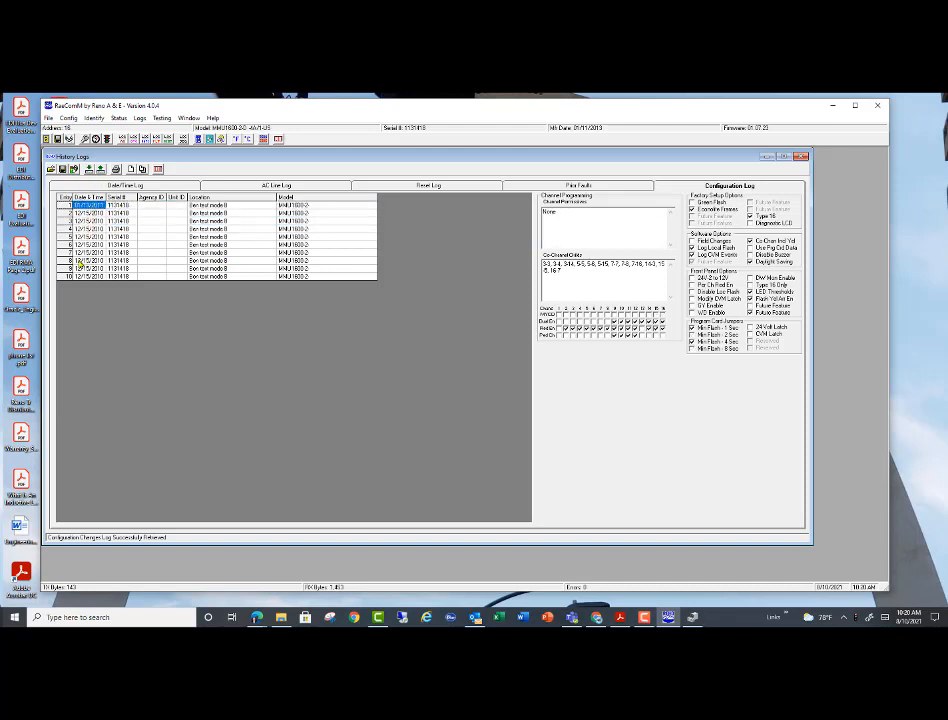
pyautogui.click(88, 260)
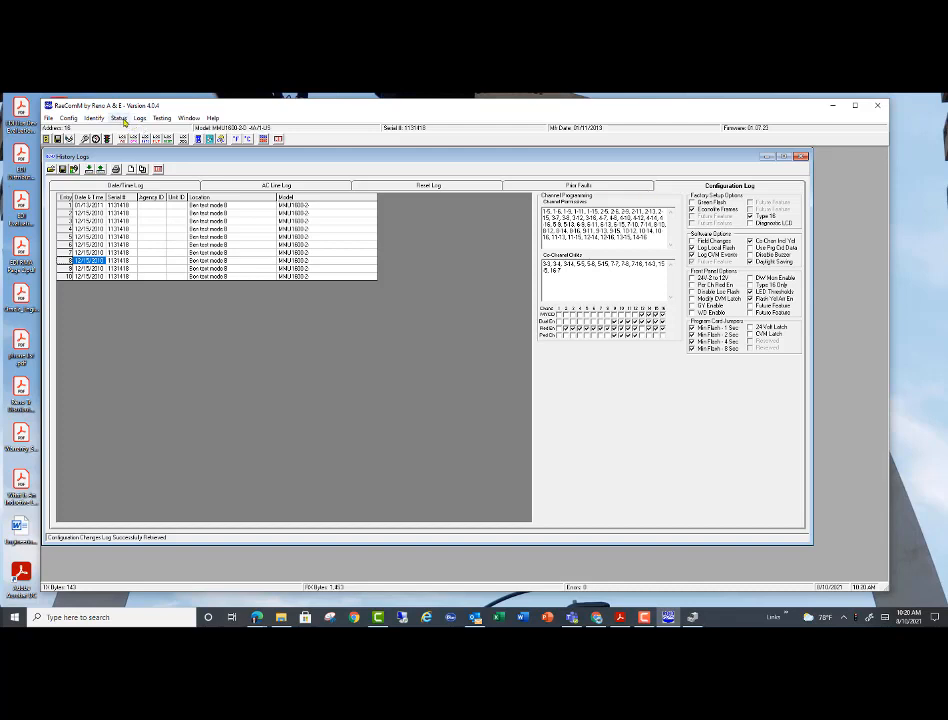
# - View the Communications Log, open its data export without saving a file, and clear and close the log
pyautogui.click(140, 118)
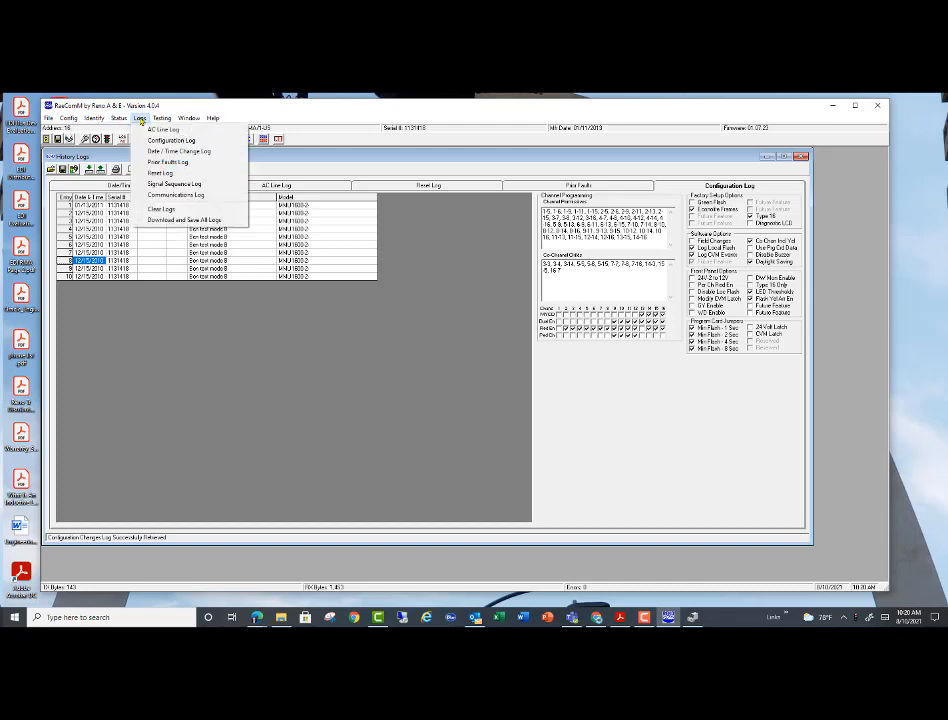
pyautogui.click(175, 196)
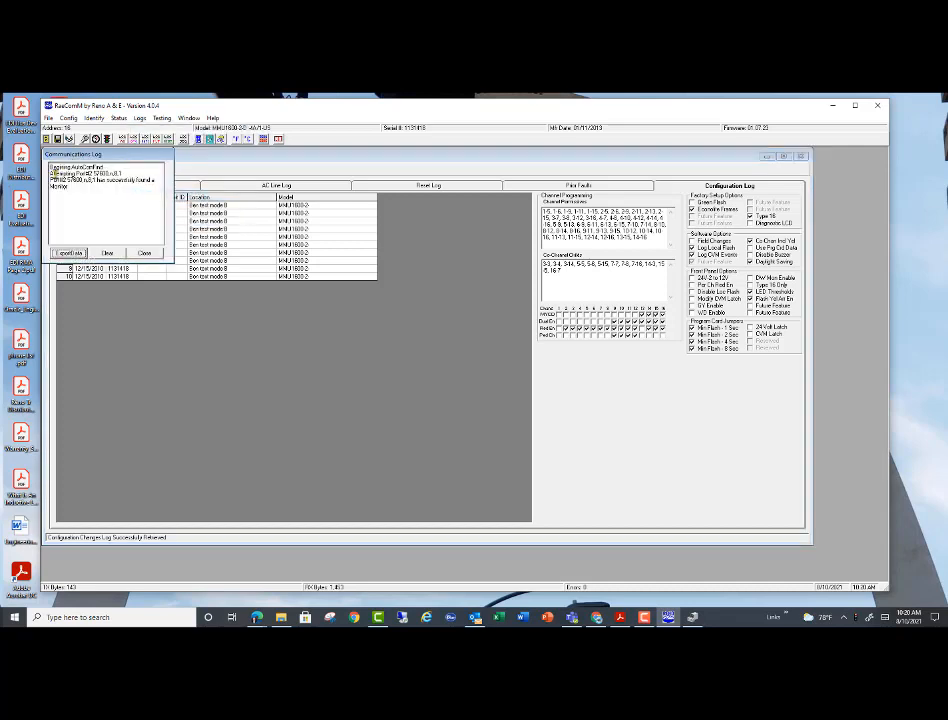
pyautogui.click(72, 254)
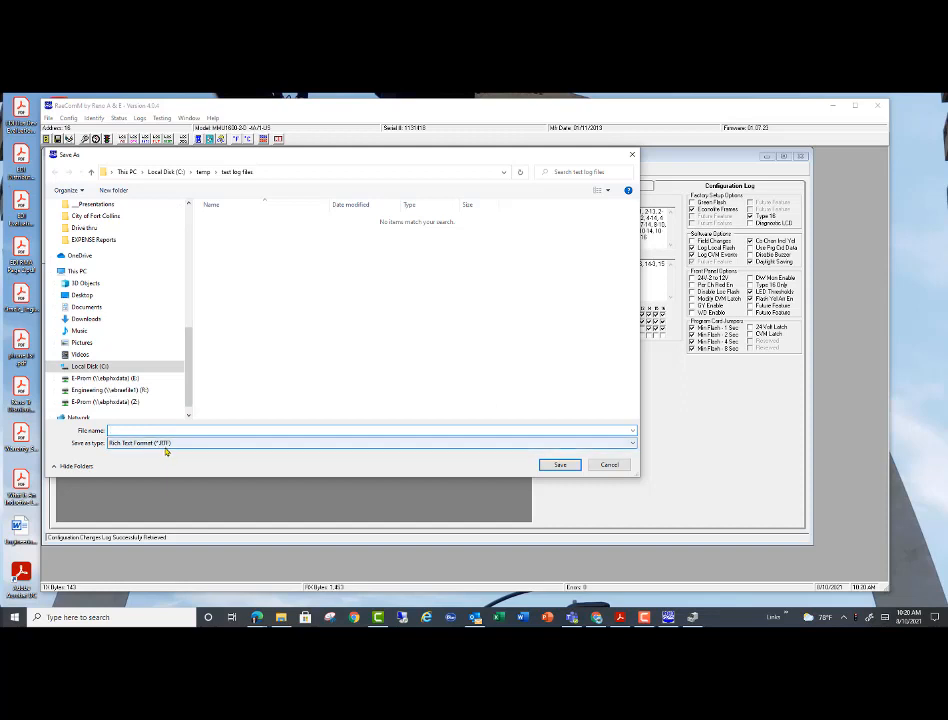
pyautogui.click(606, 466)
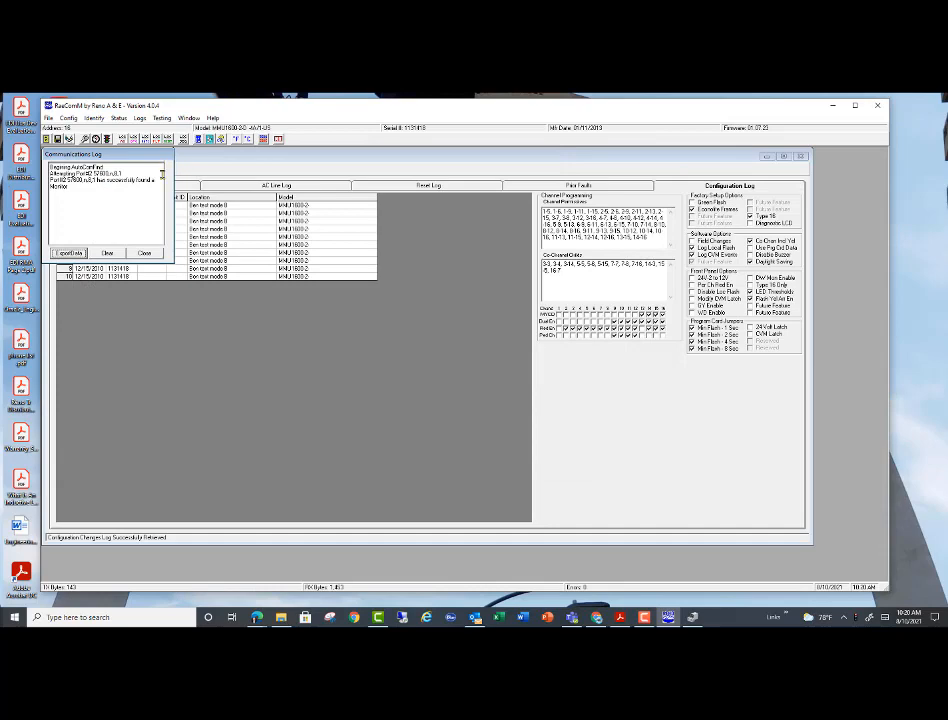
pyautogui.click(108, 253)
pyautogui.click(145, 254)
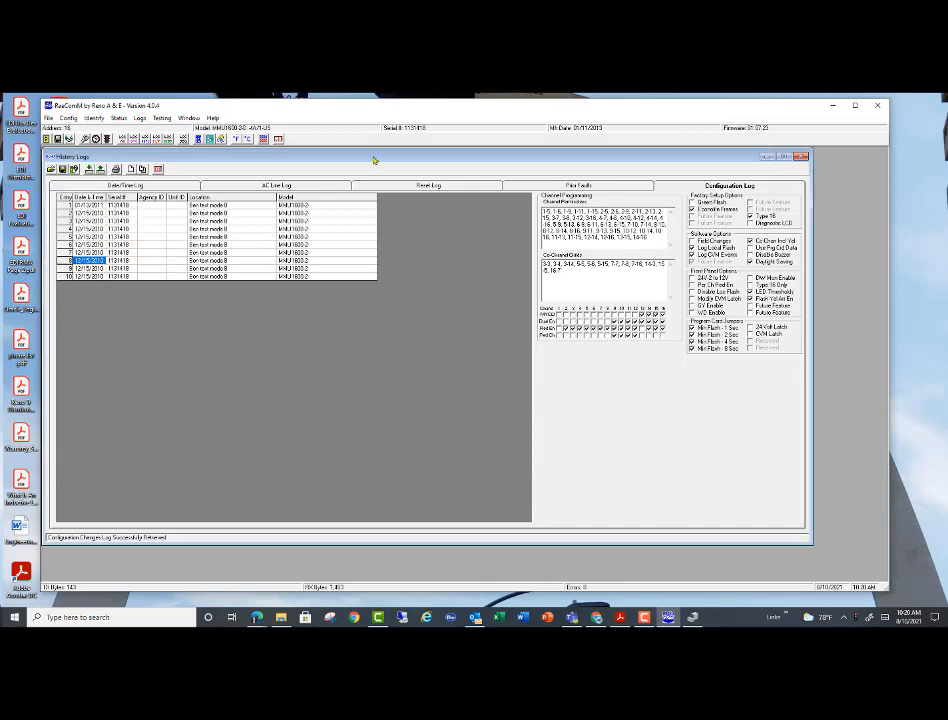
# - Retrieve the Prior Faults log and view its printable Prior Failures Log report, closing the preview when done
pyautogui.click(590, 190)
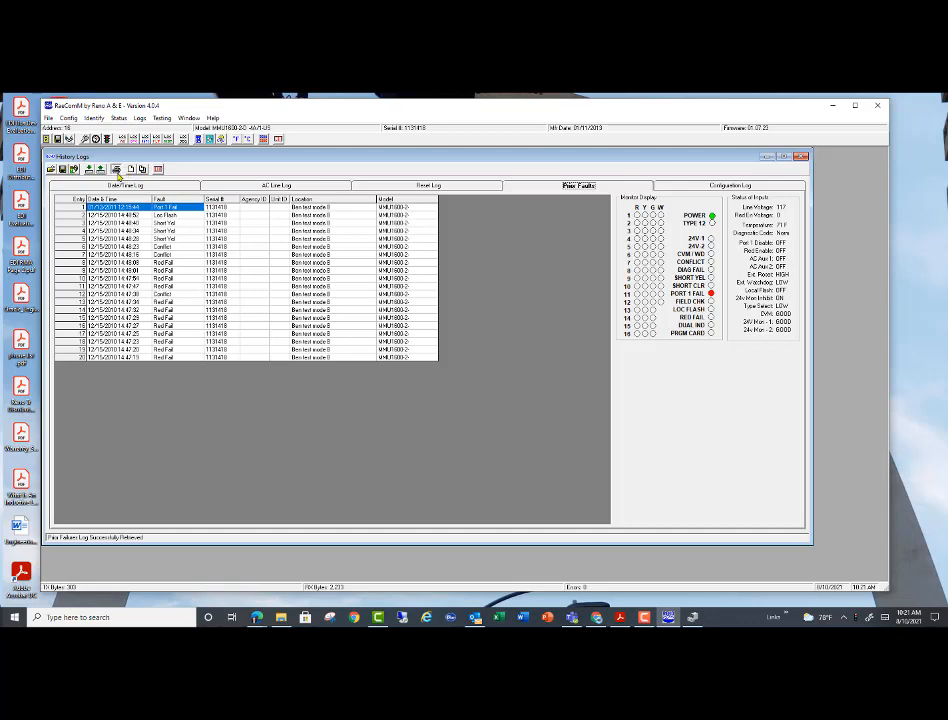
pyautogui.click(116, 170)
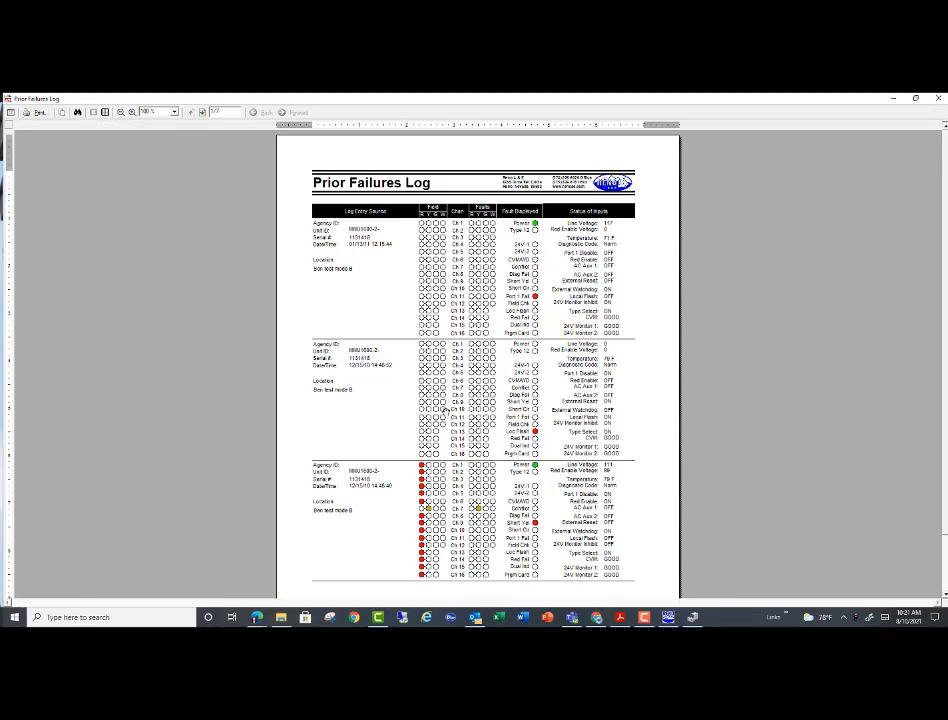
pyautogui.click(938, 99)
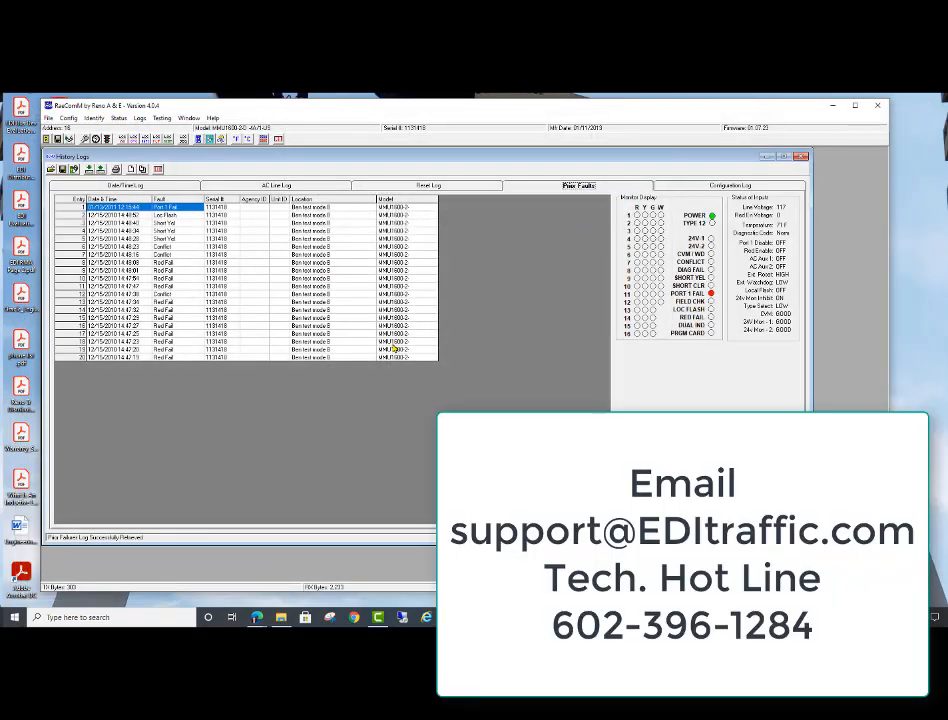